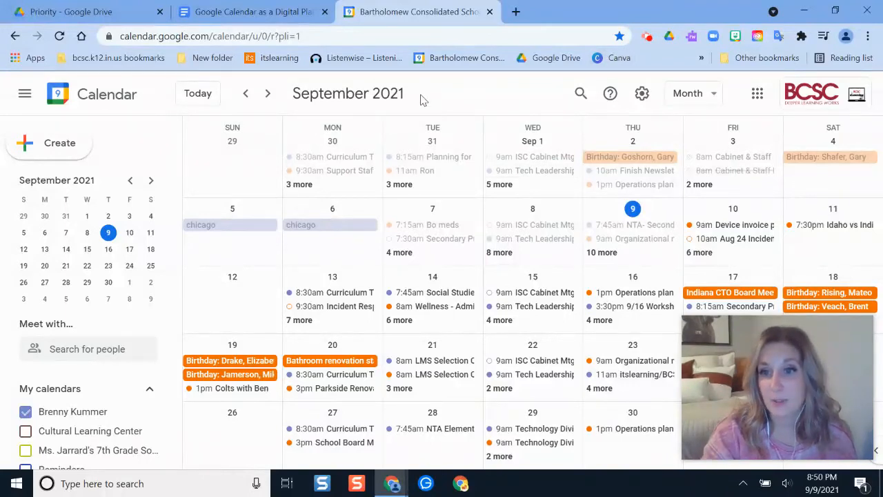
left_click(691, 103)
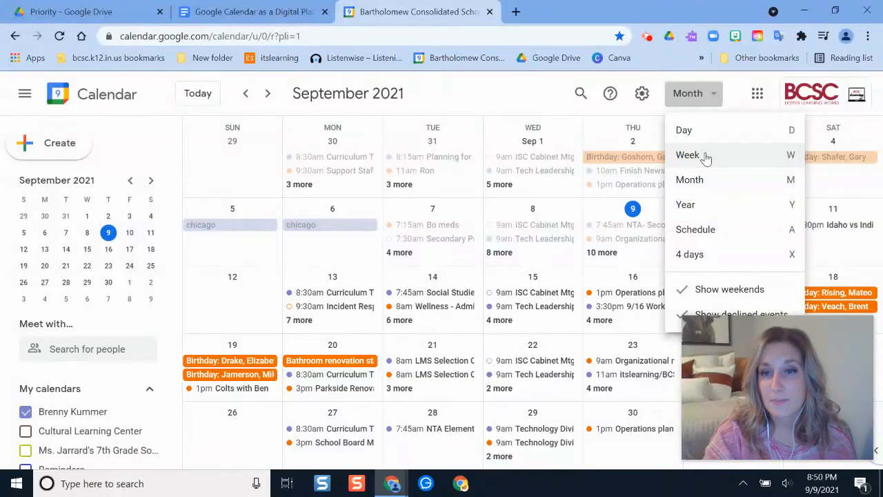
left_click(518, 102)
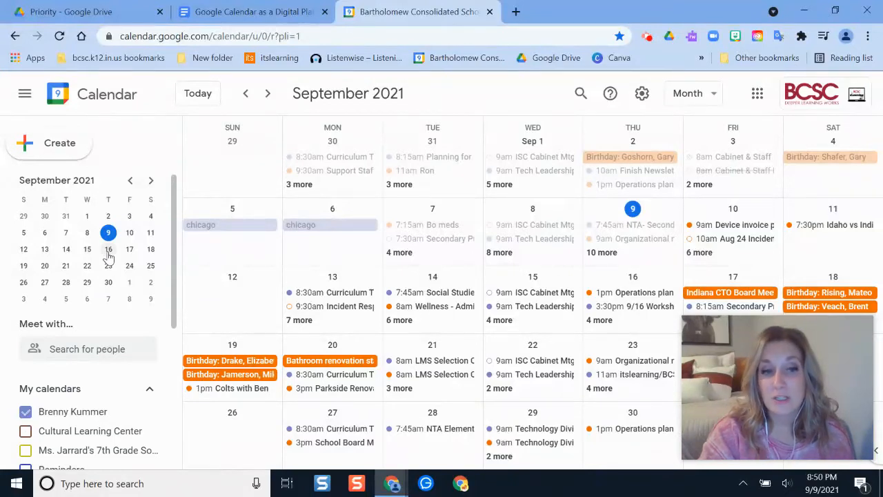
Create a new calendar named My Planner with no description, and return to the September 2021 month view
scroll(108, 255, "down", 2)
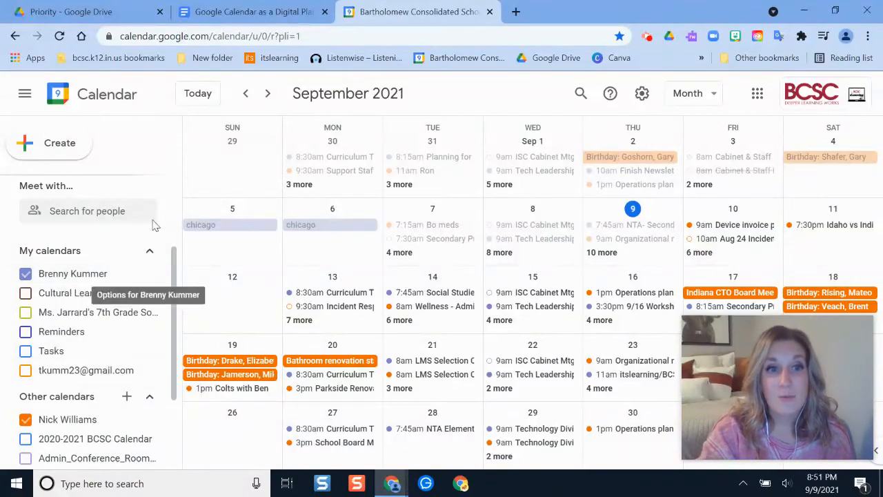
scroll(154, 293, "down", 2)
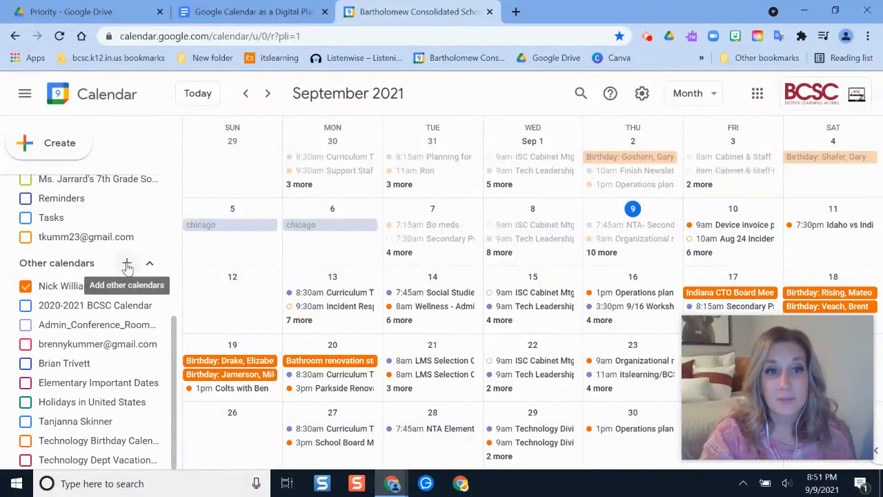
left_click(127, 266)
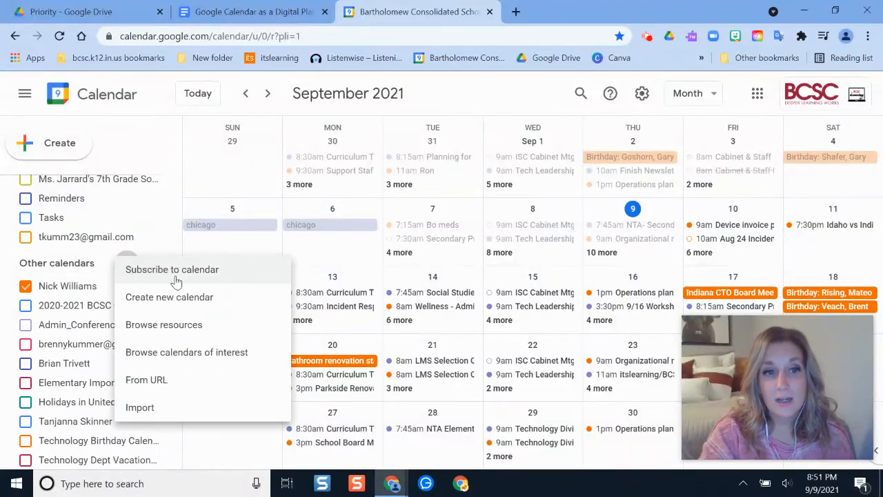
left_click(227, 308)
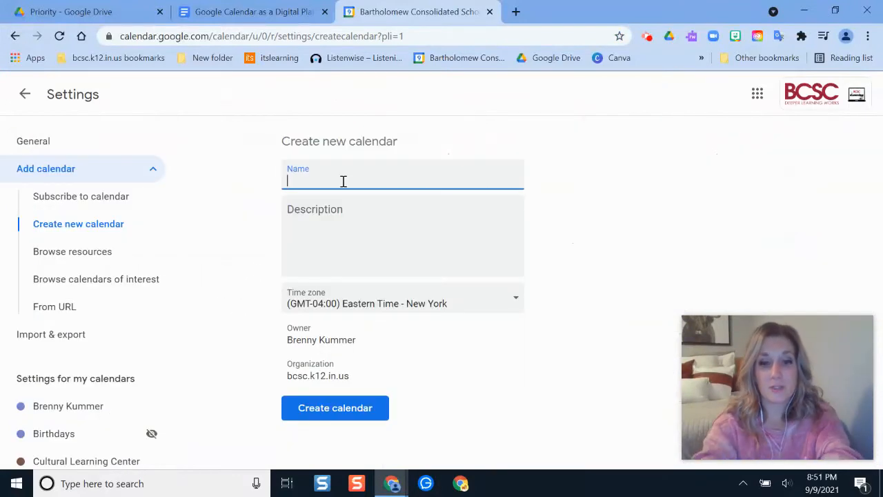
type("Planner")
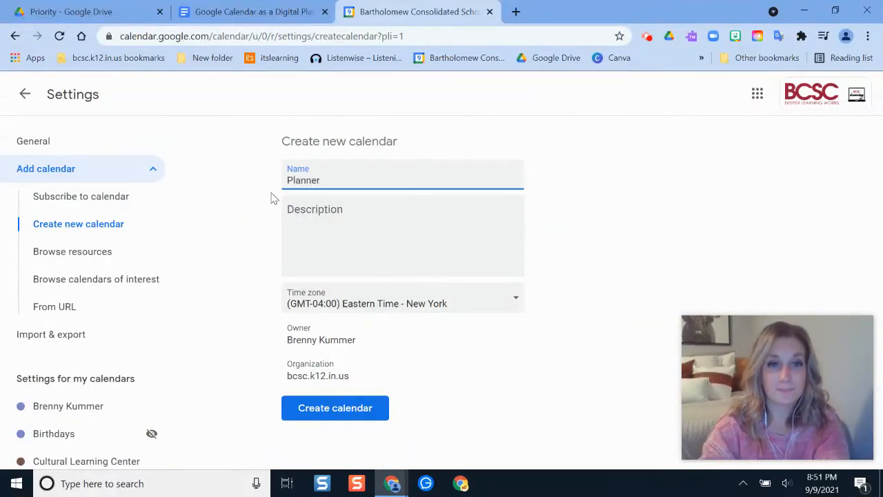
left_click(288, 180)
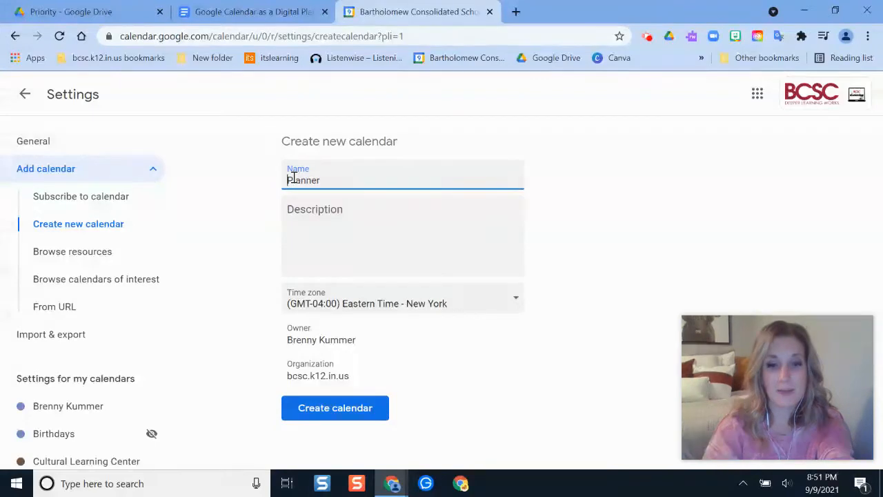
type("My")
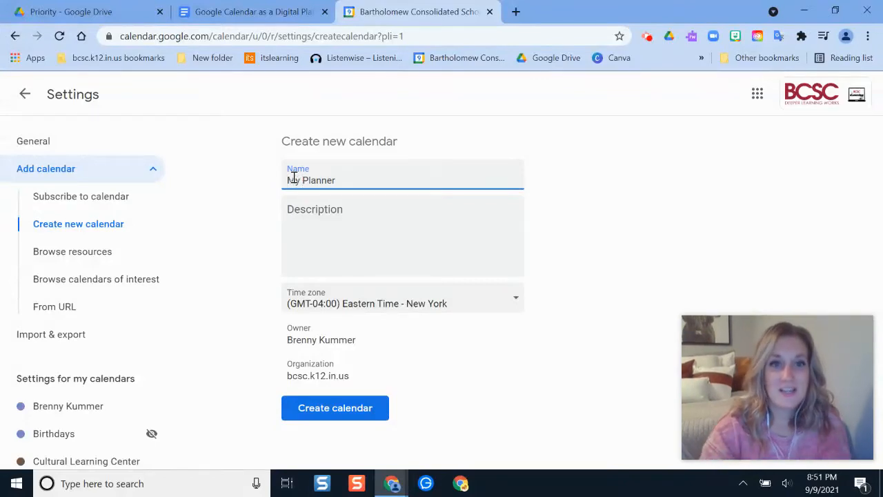
left_click(322, 211)
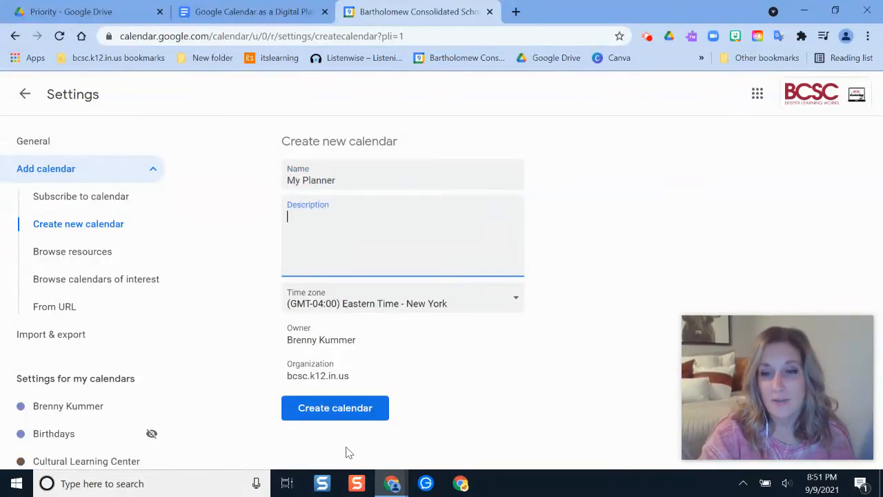
left_click(337, 419)
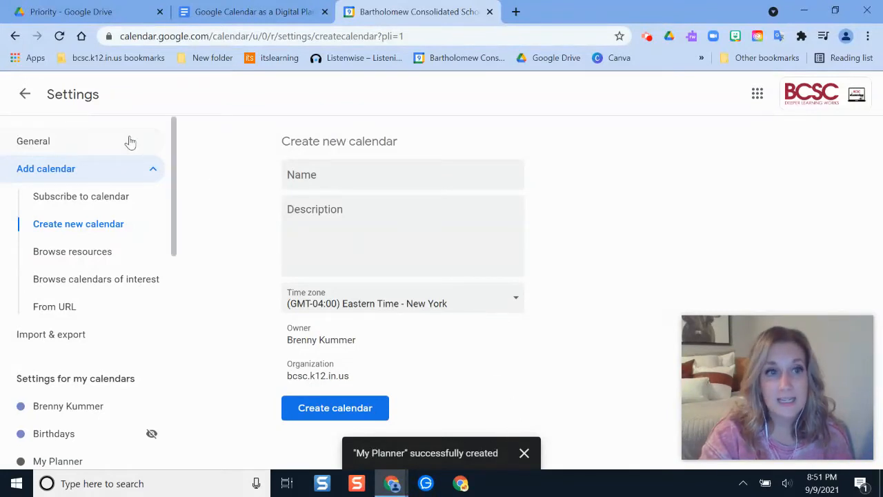
left_click(26, 98)
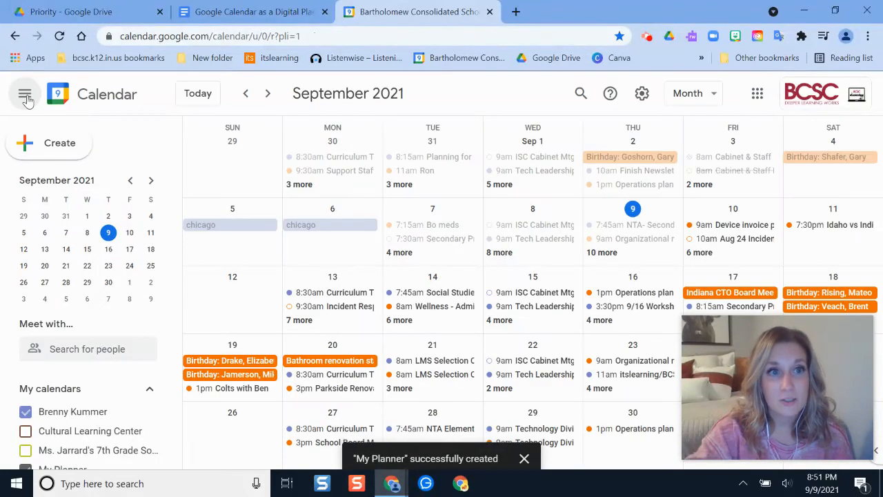
Hide the owner's main calendar and the colleague's calendar so that only My Planner is displayed
scroll(61, 265, "down", 2)
scroll(61, 266, "down", 1)
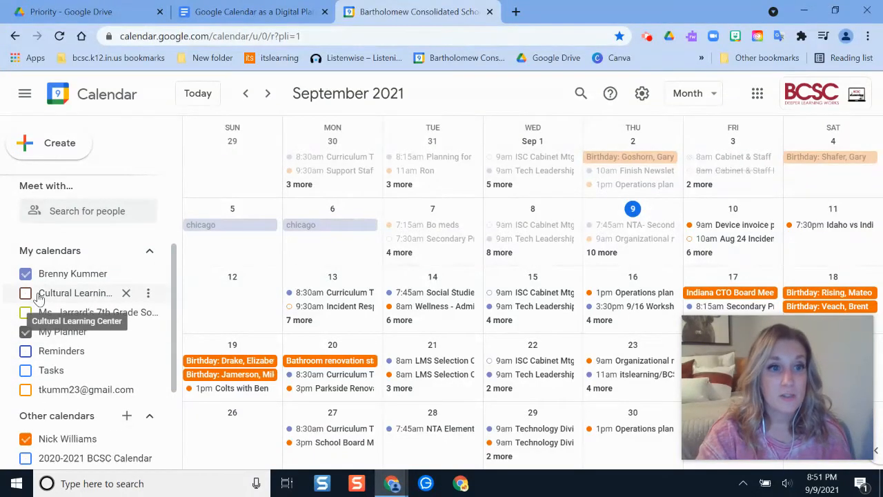
left_click(25, 274)
left_click(26, 439)
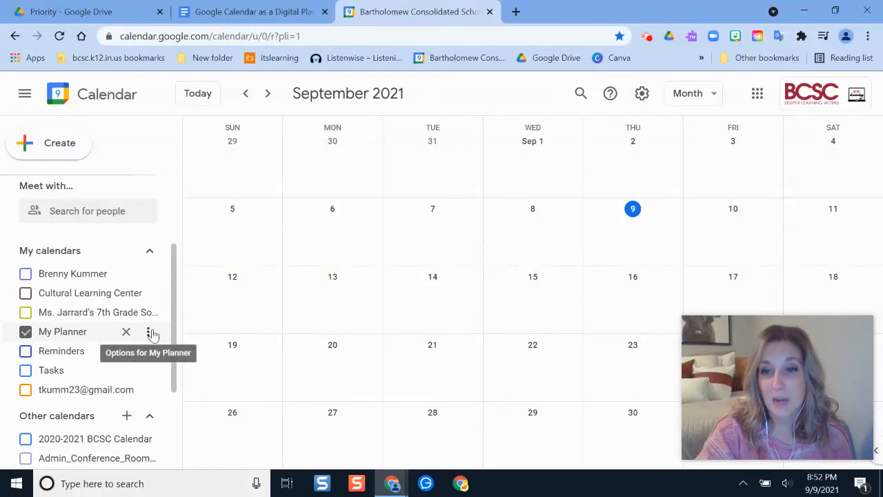
Set the color of the My Planner calendar to Sage
left_click(151, 333)
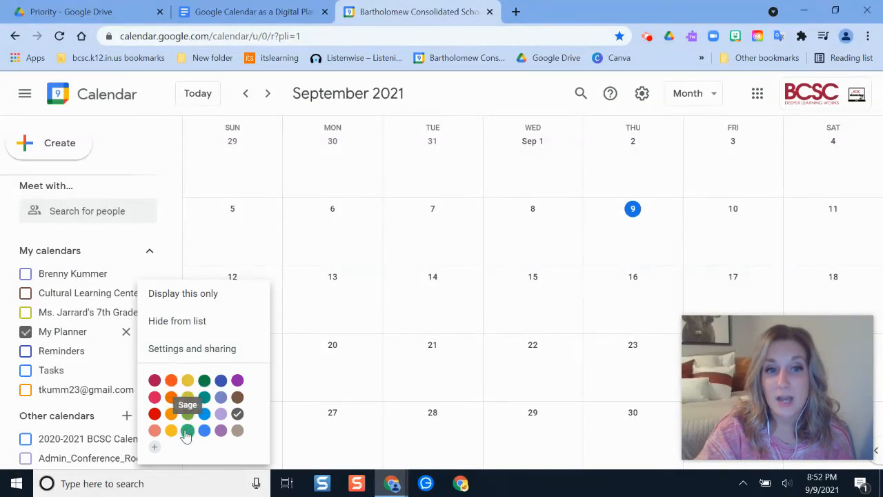
left_click(155, 431)
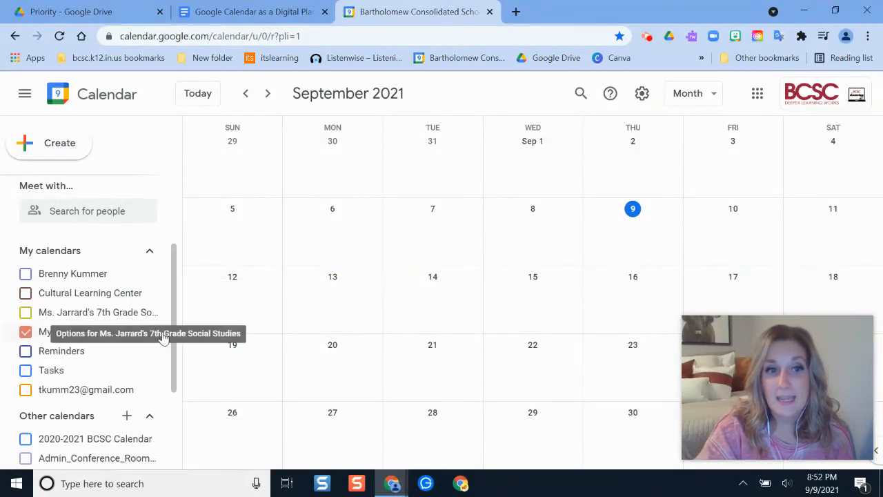
left_click(147, 331)
left_click(188, 430)
left_click(147, 333)
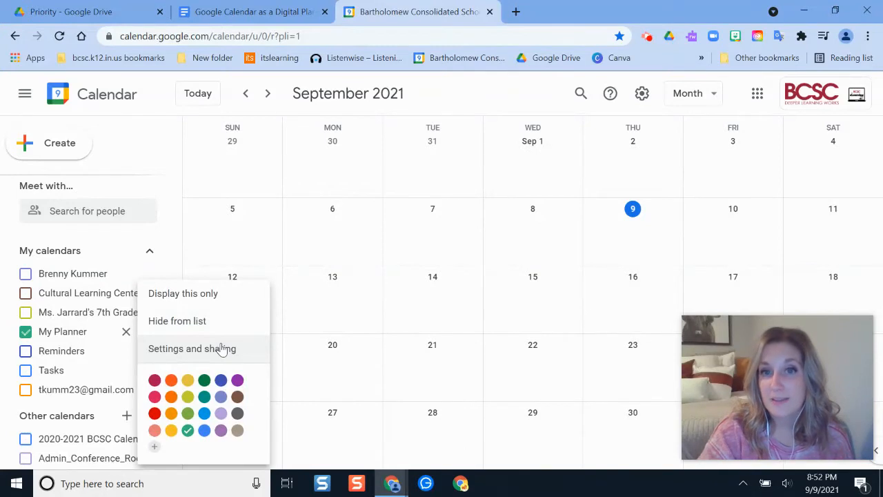
left_click(591, 248)
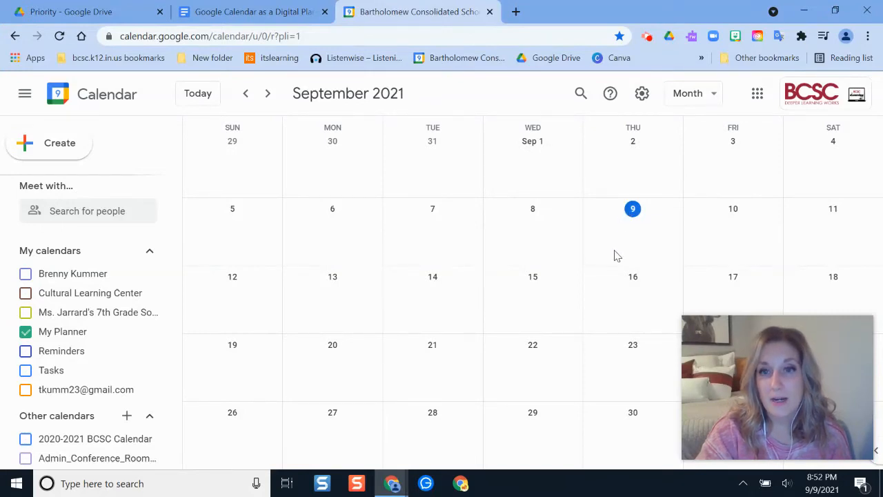
Start a new event on Friday, September 10 in My Planner with the title "Turn in attendance"
left_click(733, 237)
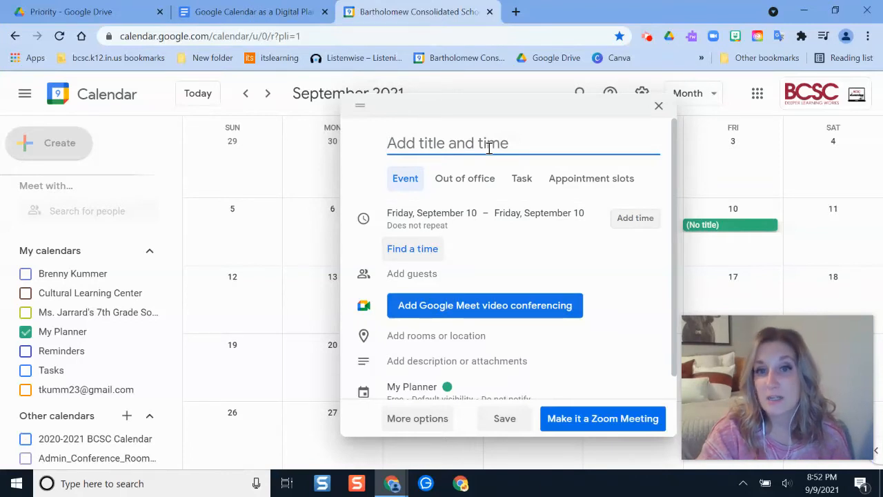
left_click(524, 181)
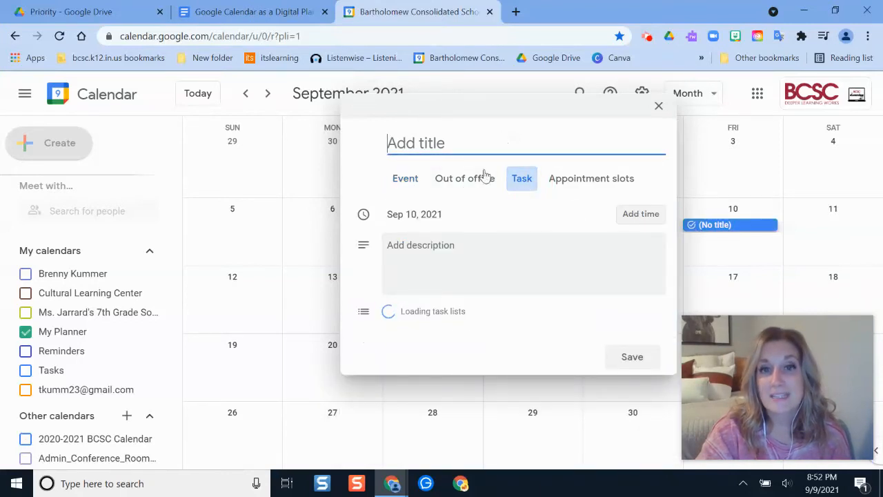
left_click(445, 246)
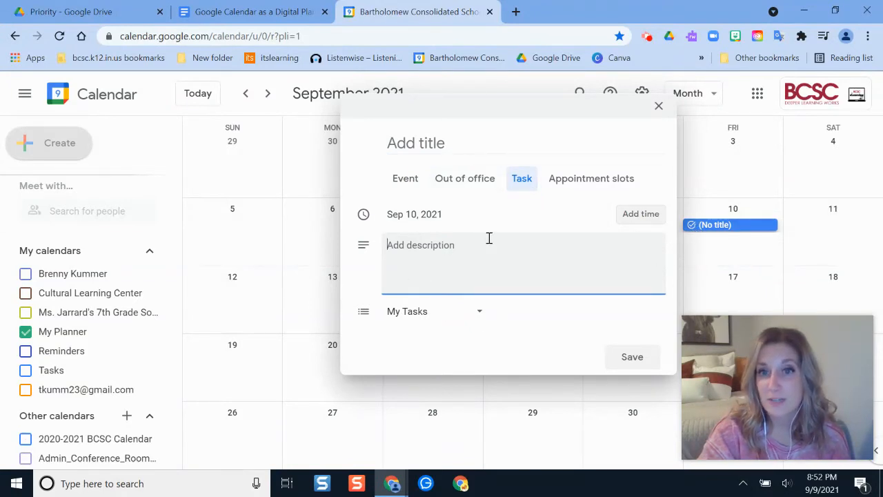
left_click(404, 180)
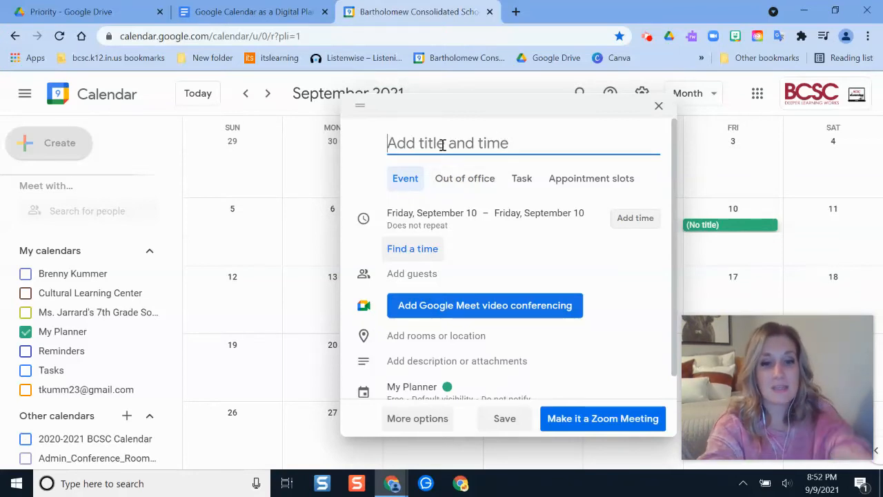
type("Turn in at")
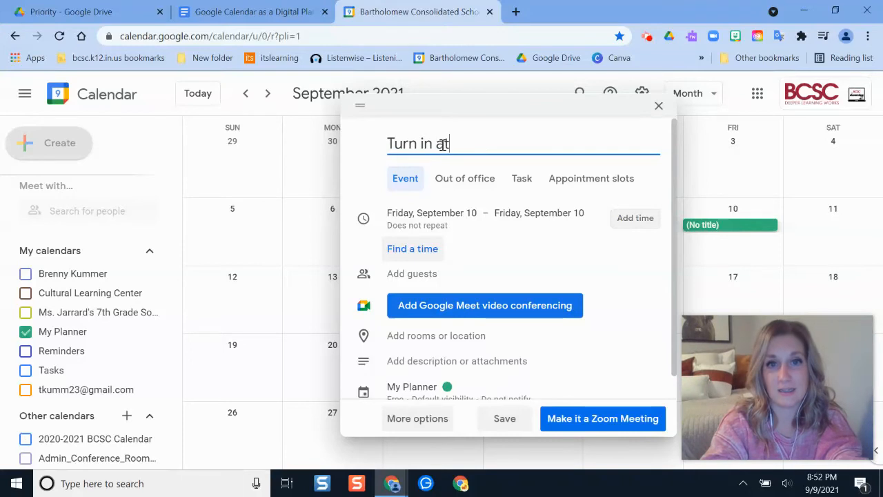
type("tendance")
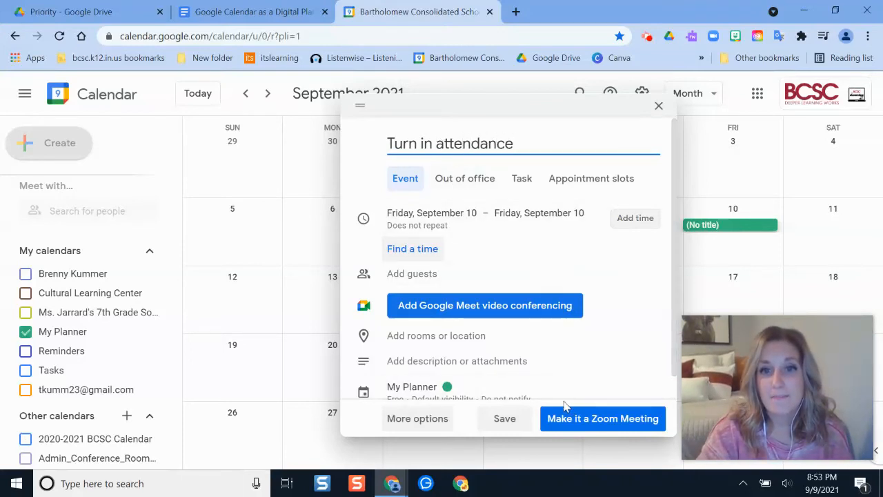
In the event's full options, turn off all-day and set the start time to 8:00am
left_click(414, 421)
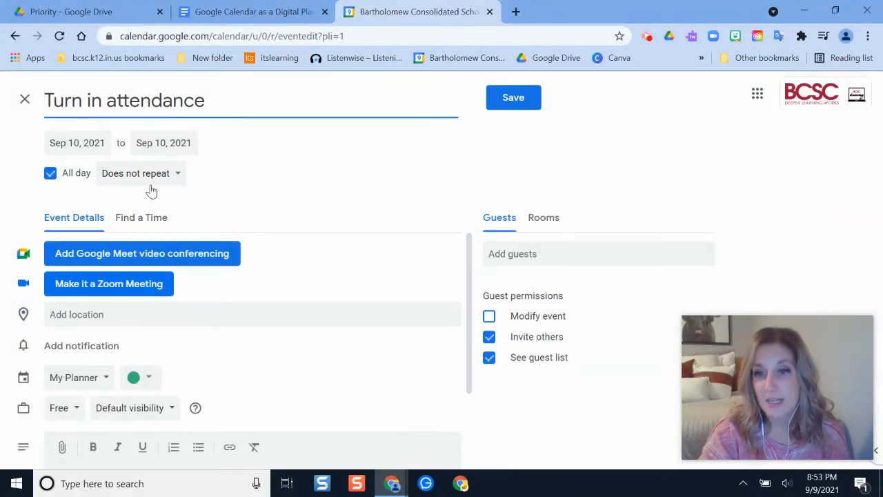
left_click(51, 175)
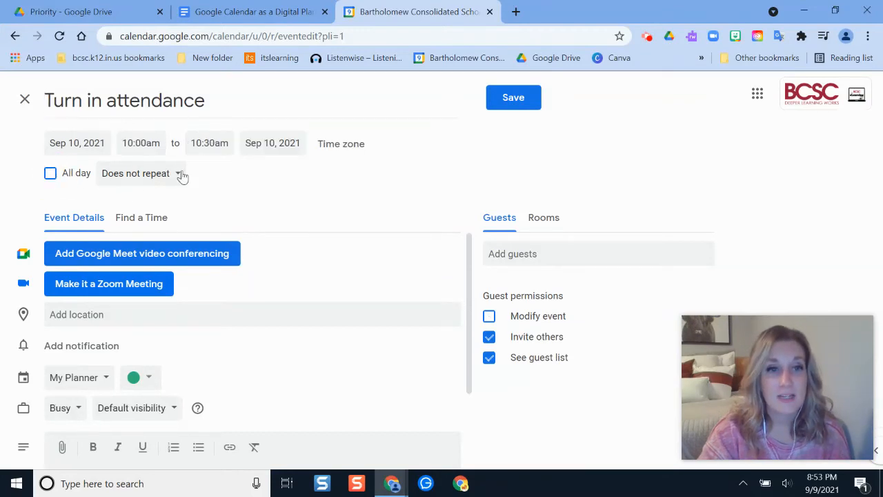
left_click(141, 143)
scroll(153, 180, "up", 2)
scroll(159, 196, "up", 3)
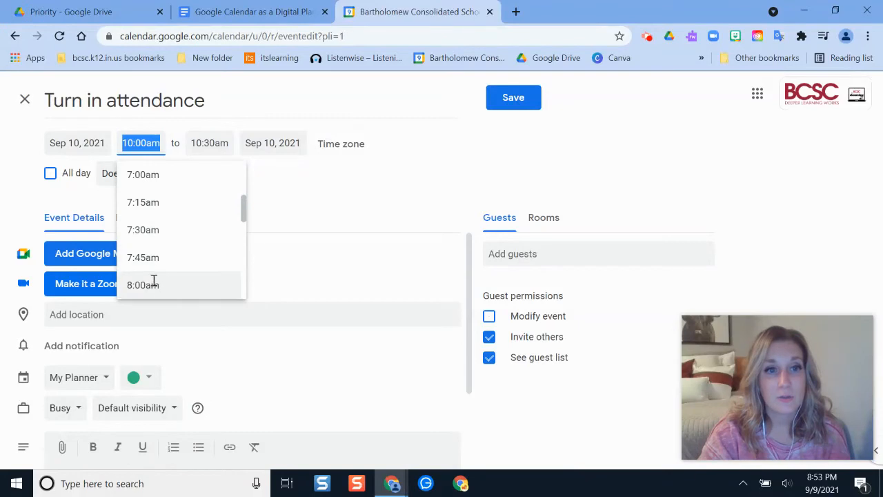
left_click(153, 285)
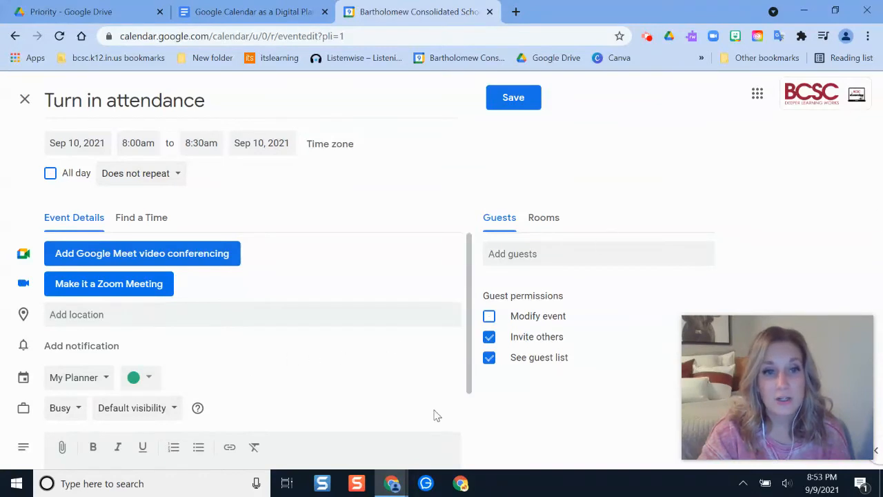
Add a notification 10 minutes before the Turn in attendance event
left_click_drag(469, 313, 473, 341)
scroll(473, 341, "down", 1)
left_click(63, 276)
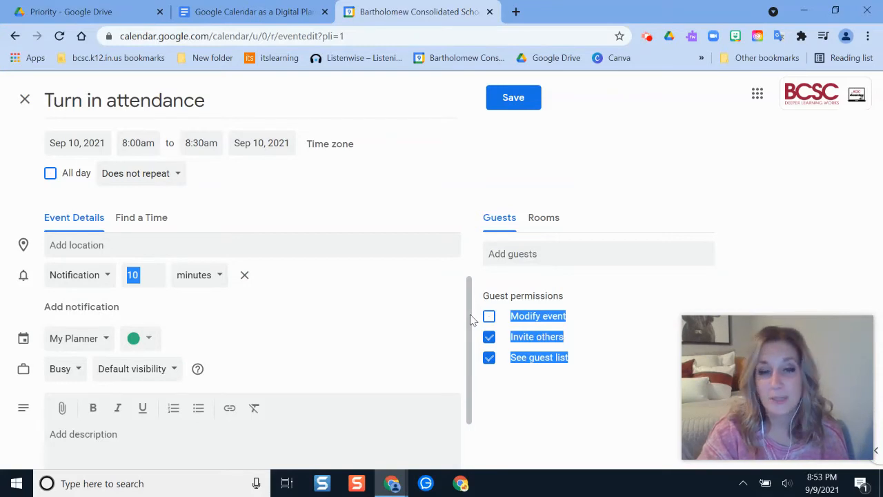
Attach the recent "September 21 ..." New Teacher Academy slides file from Drive to the event description
left_click_drag(469, 304, 470, 352)
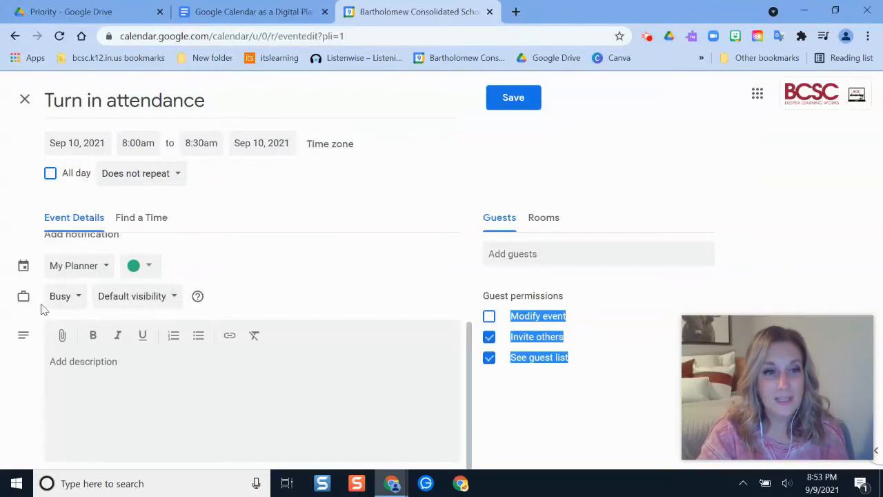
left_click(112, 364)
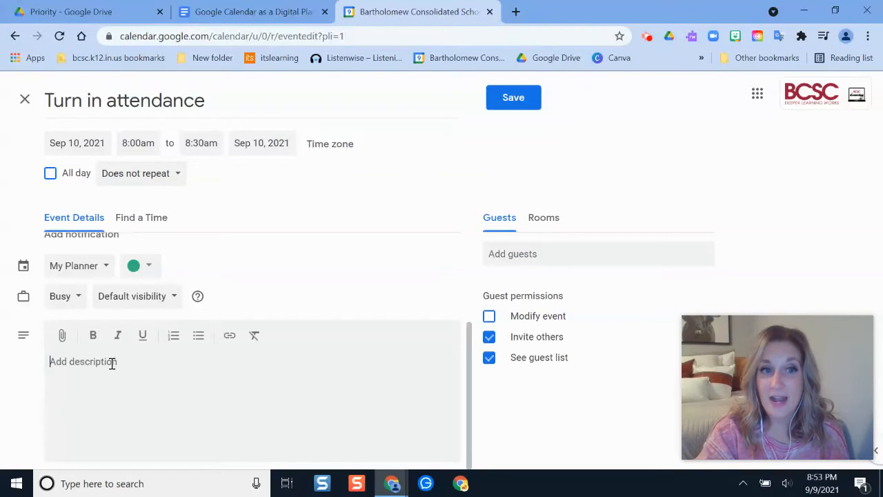
left_click(62, 337)
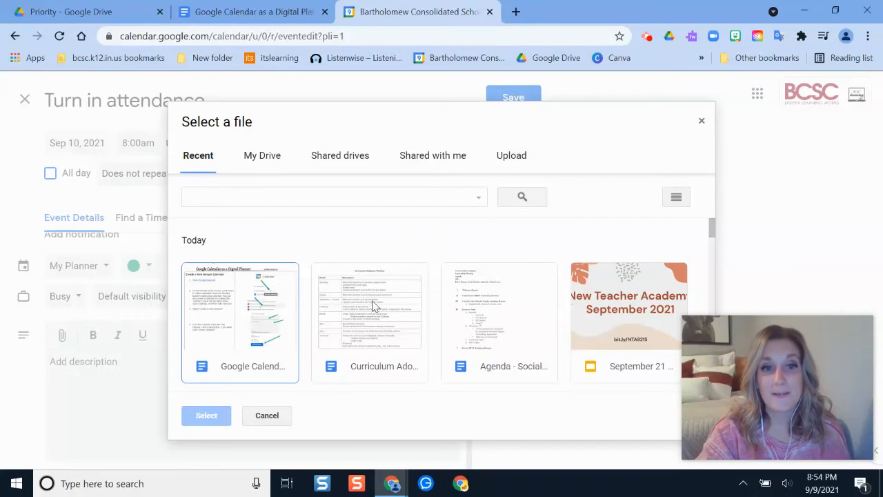
left_click(597, 345)
left_click(207, 415)
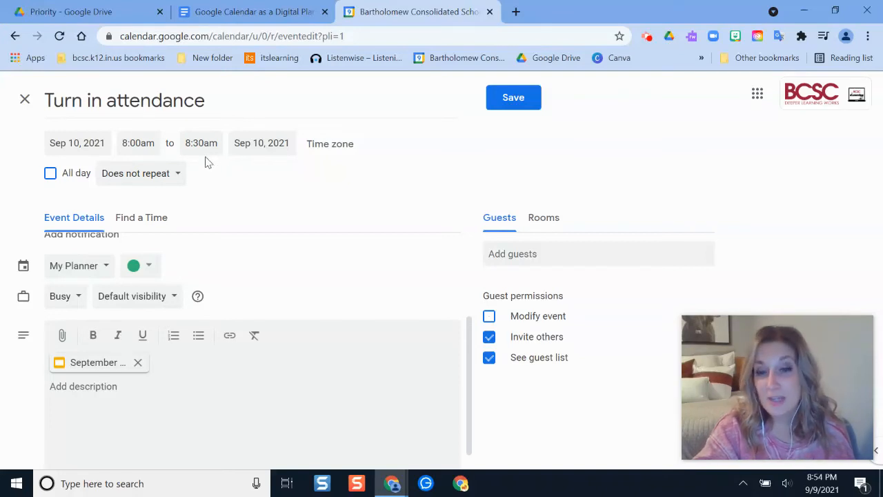
left_click(173, 175)
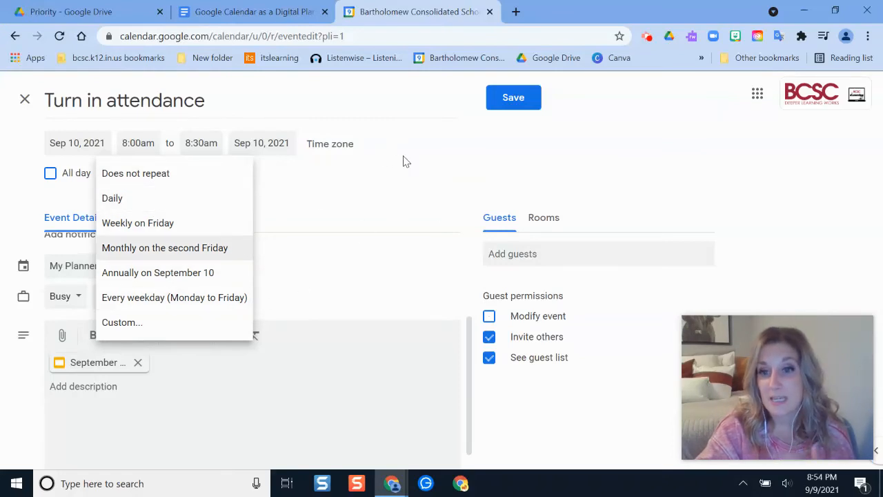
left_click(441, 162)
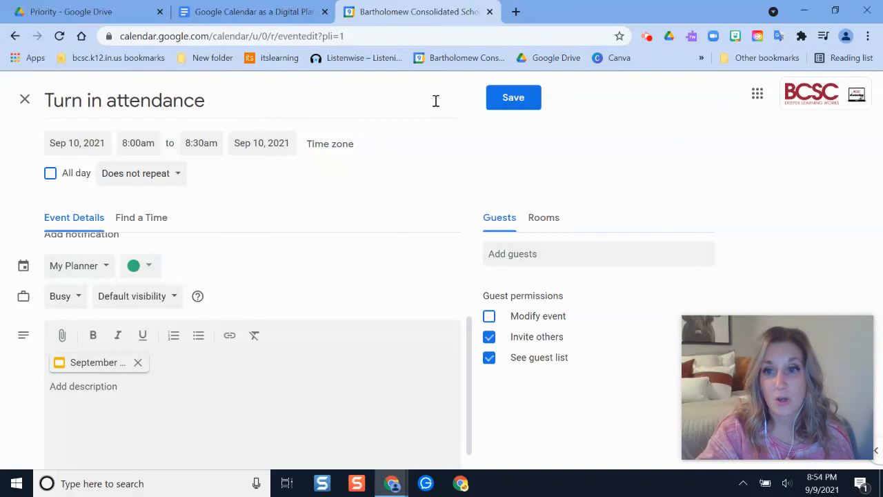
Save the Turn in attendance event and open its details from Friday, September 10 in the month view
left_click(513, 101)
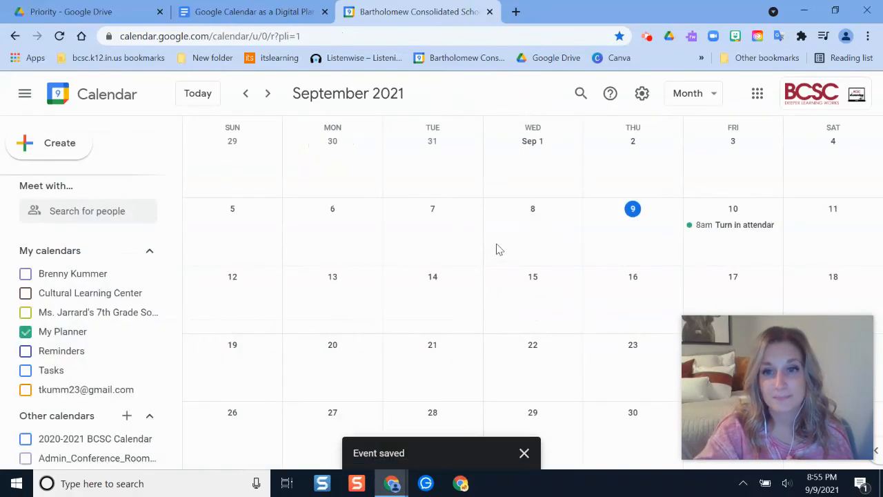
left_click_drag(771, 415, 510, 219)
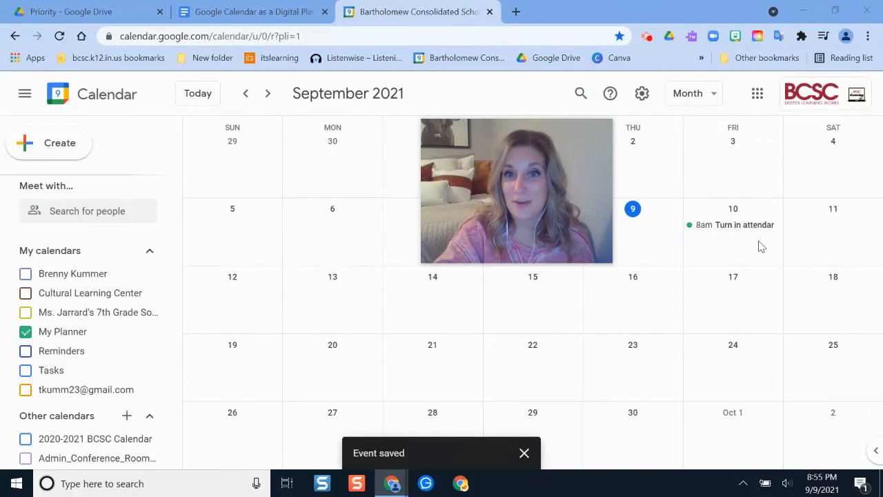
left_click(765, 223)
left_click_drag(447, 200, 749, 347)
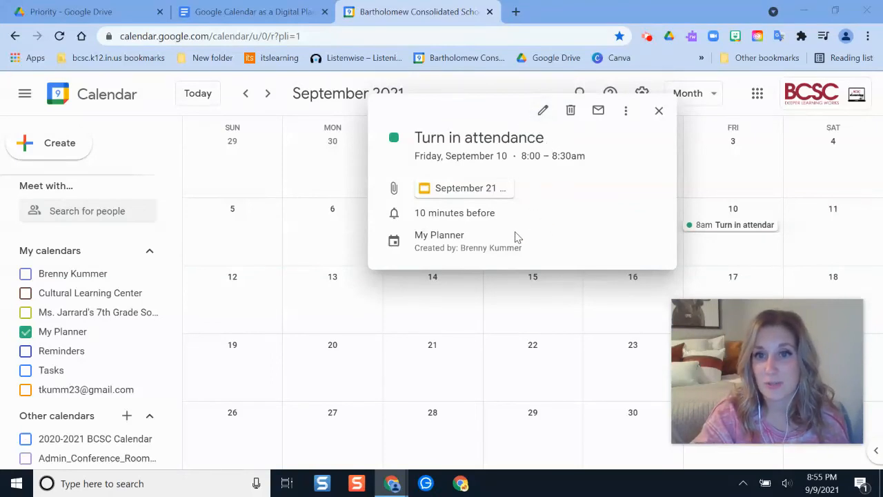
Start a duplicate of the Turn in attendance event and discard the copy without saving it
left_click(627, 114)
left_click(661, 150)
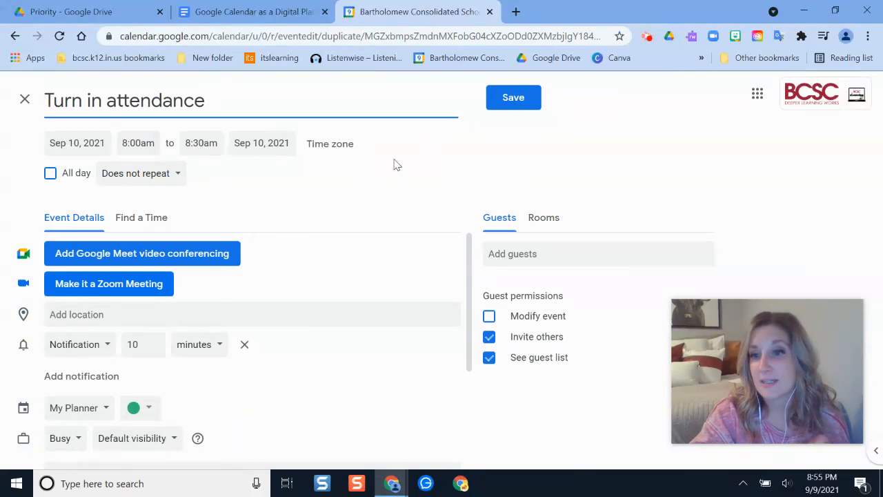
left_click(25, 100)
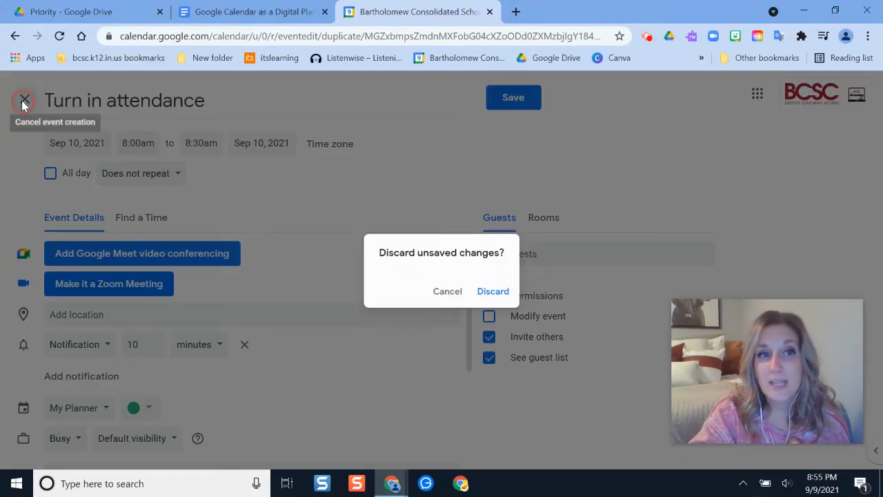
left_click(498, 295)
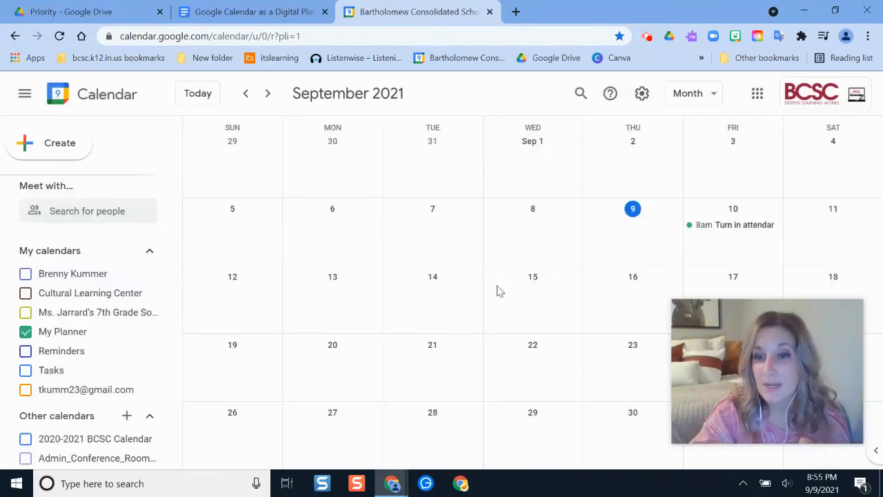